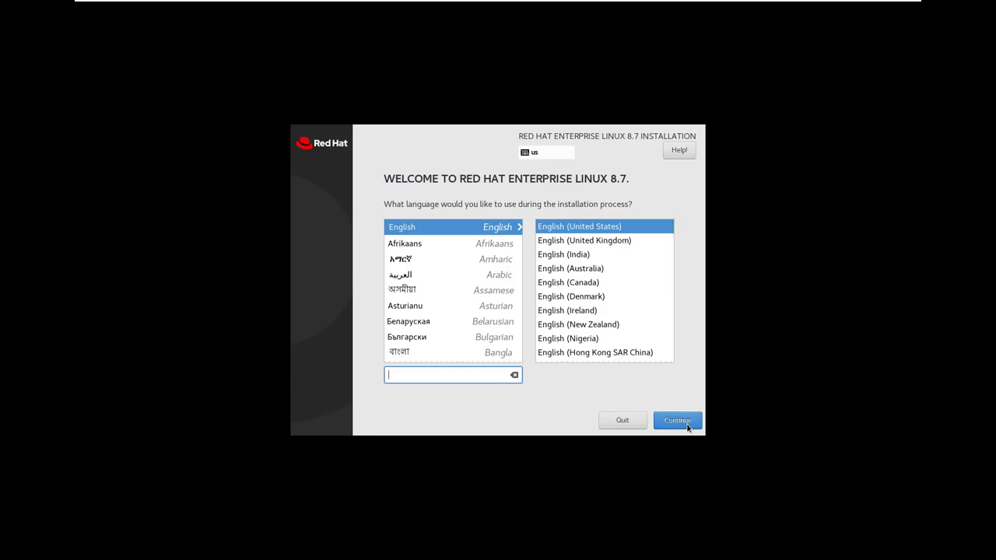
- Keep English (United States) and switch the ens160 Ethernet connection on
click(687, 426)
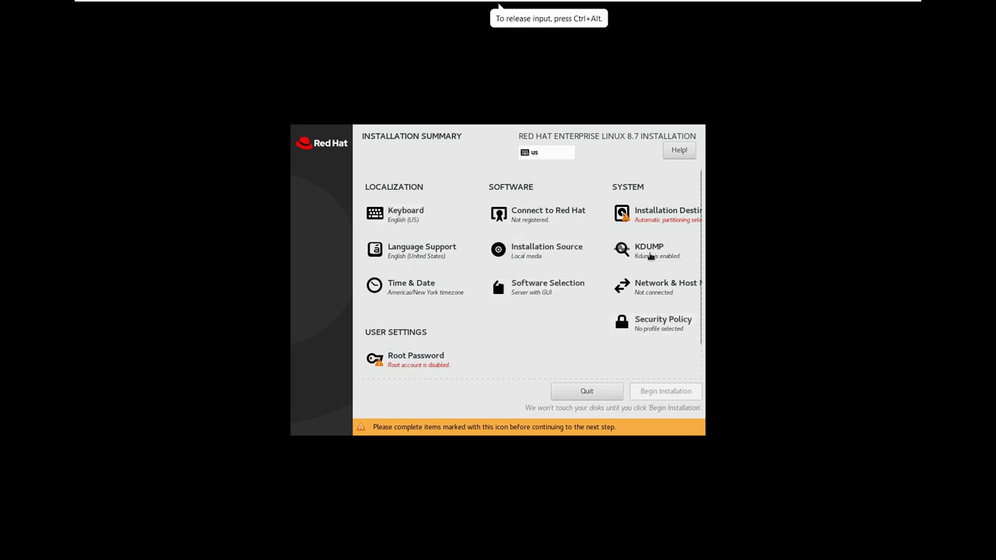
click(652, 298)
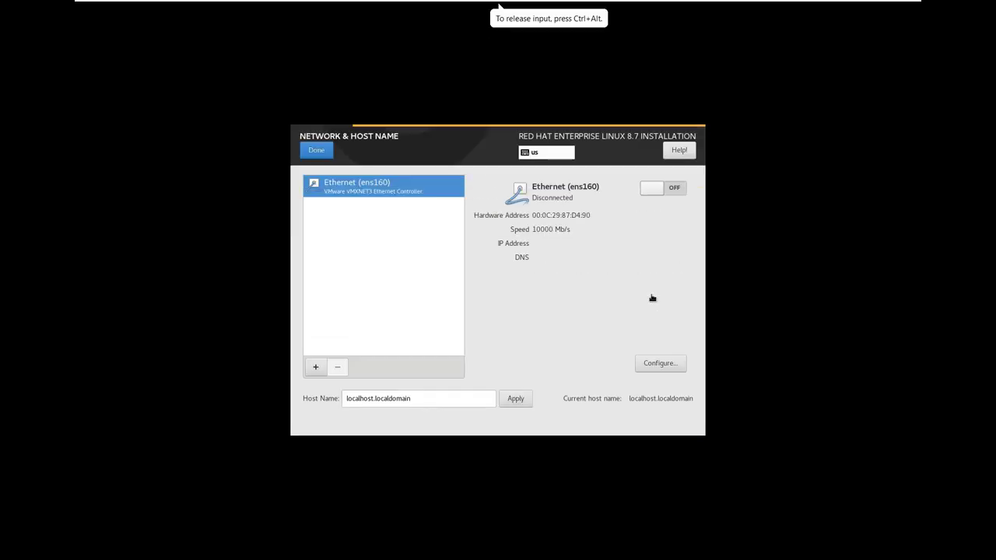
click(659, 193)
click(326, 153)
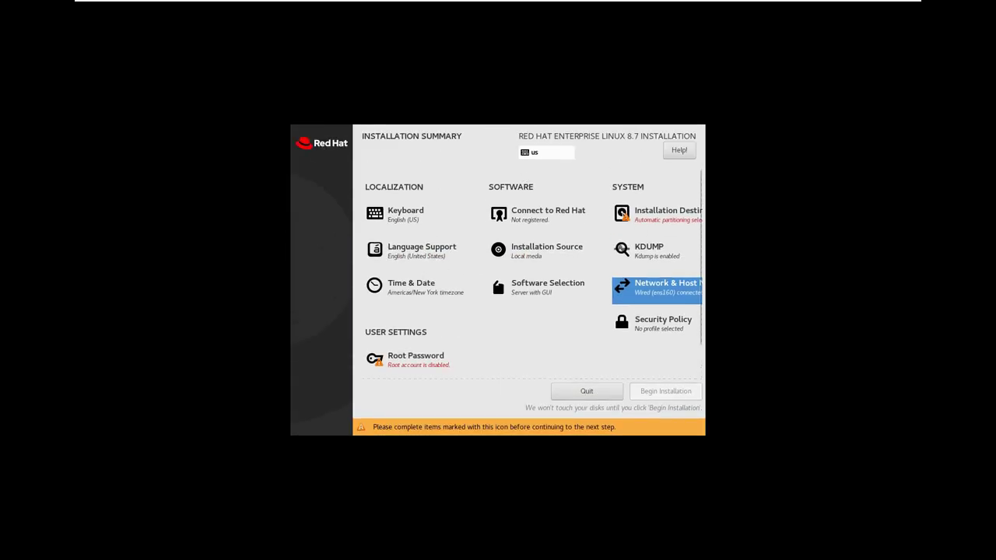
click(652, 212)
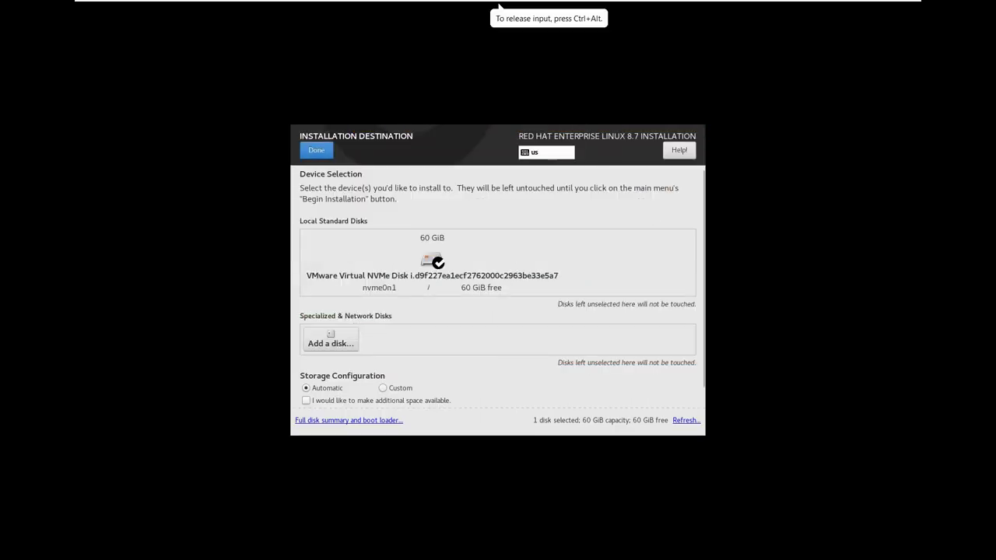
- Confirm the 60 GiB disk with automatic partitioning and keep English language support unchanged
click(315, 151)
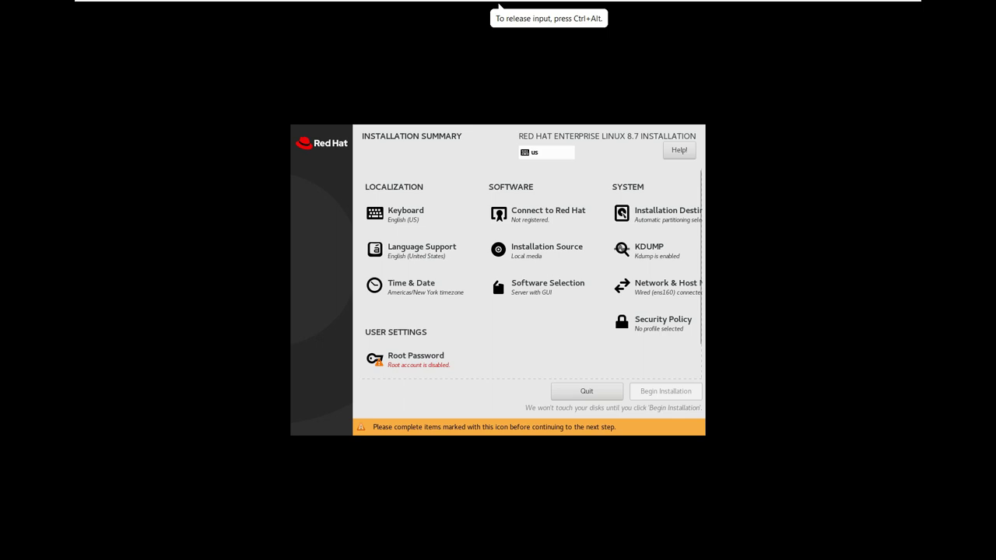
click(415, 254)
scroll(561, 252, down, 2)
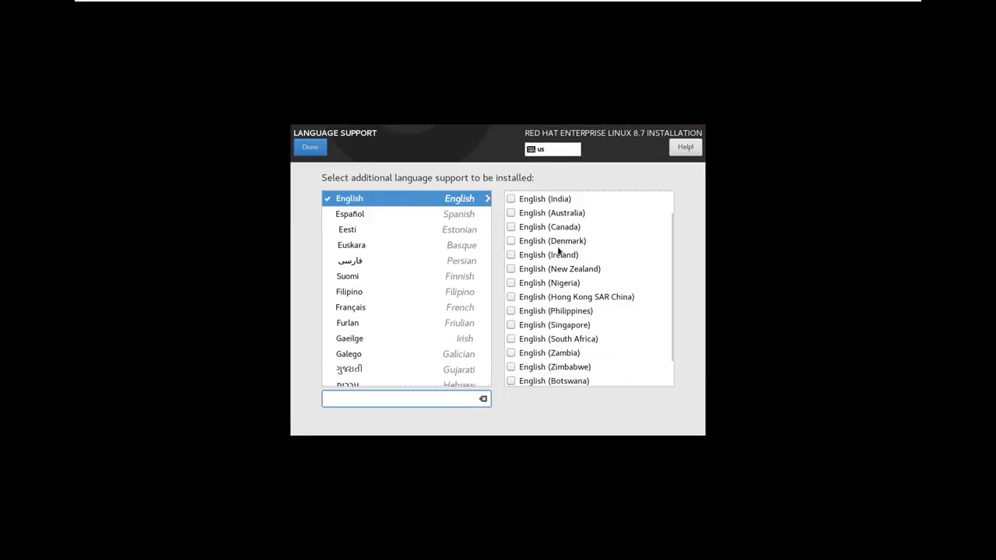
scroll(560, 251, up, 2)
click(310, 148)
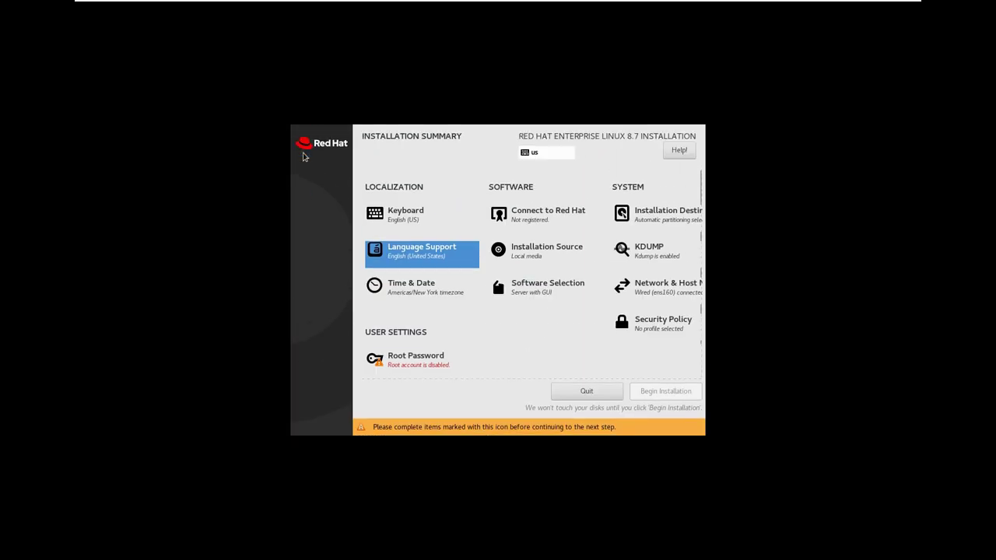
click(393, 295)
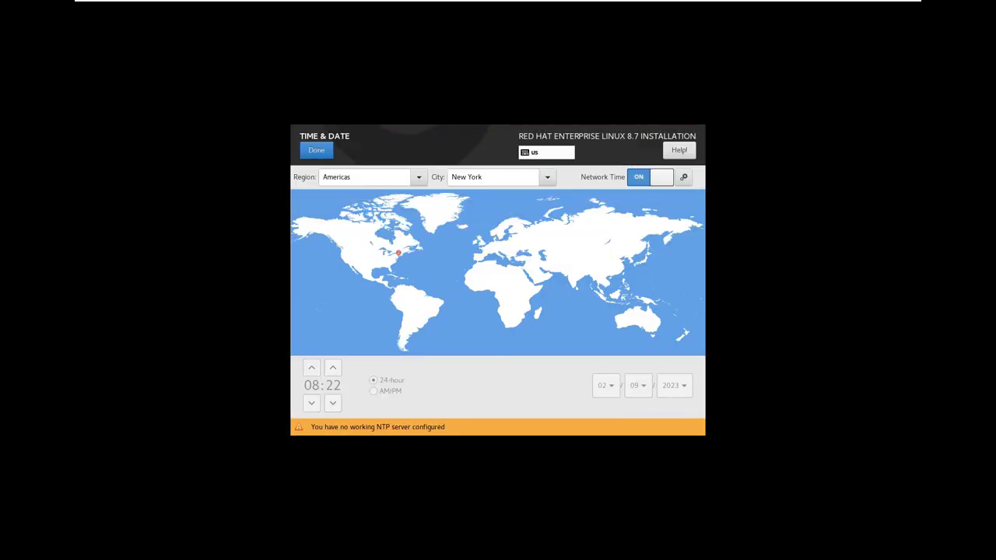
- Set the time zone to Asia/Kolkata and keep local media as the installation source
click(575, 277)
click(319, 152)
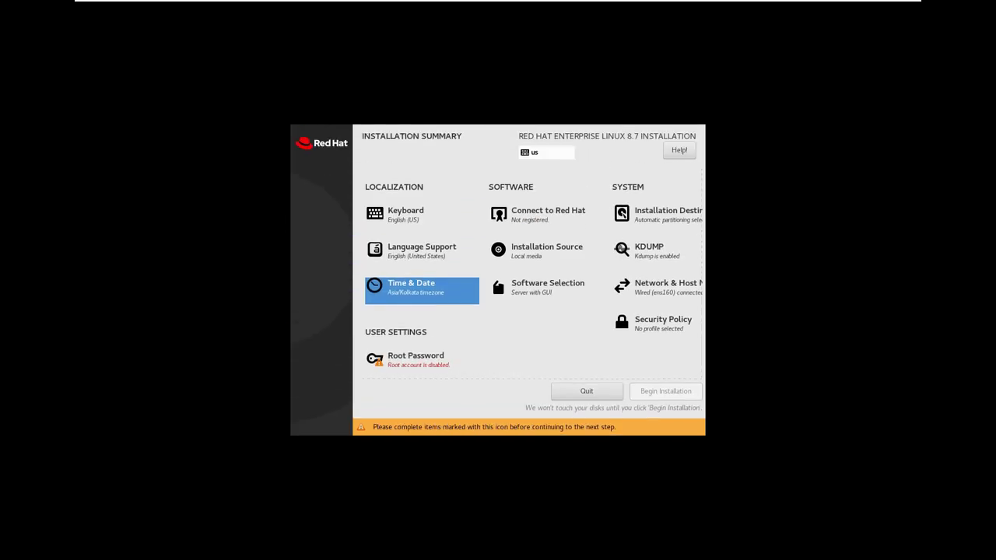
click(526, 262)
click(308, 151)
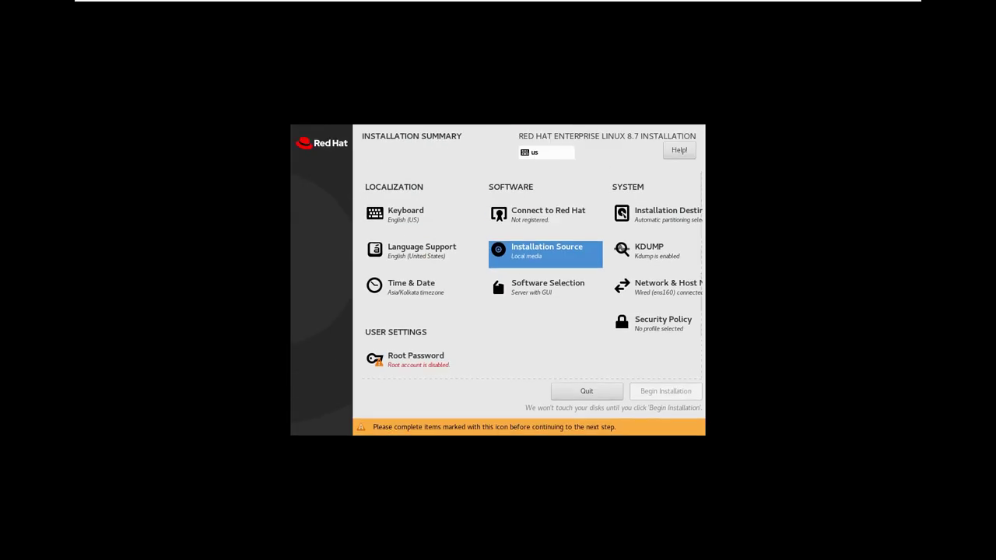
- Choose Server with GUI as the base environment in Software Selection
click(536, 302)
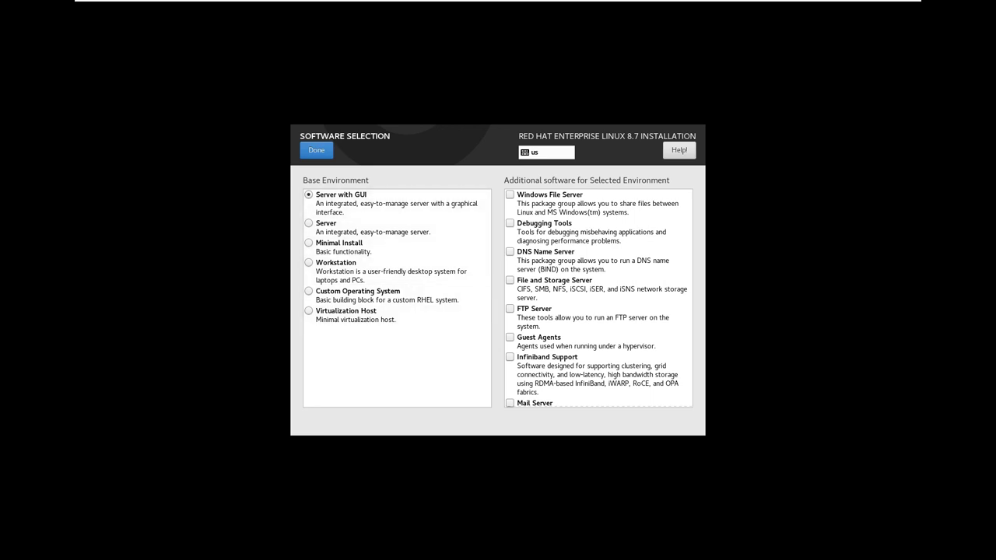
click(311, 196)
click(316, 153)
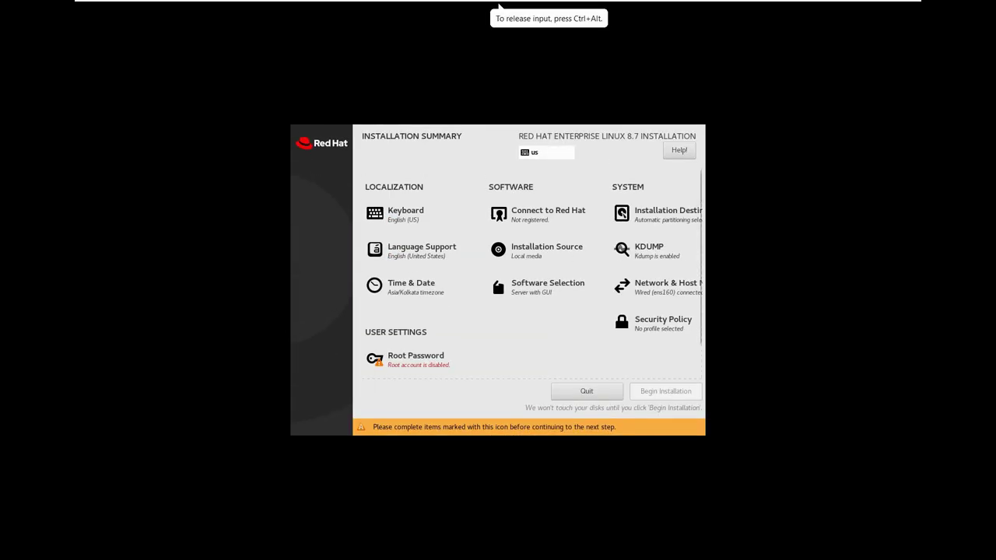
- Enter and confirm the root password, accepting it despite the weak-password warning
click(416, 286)
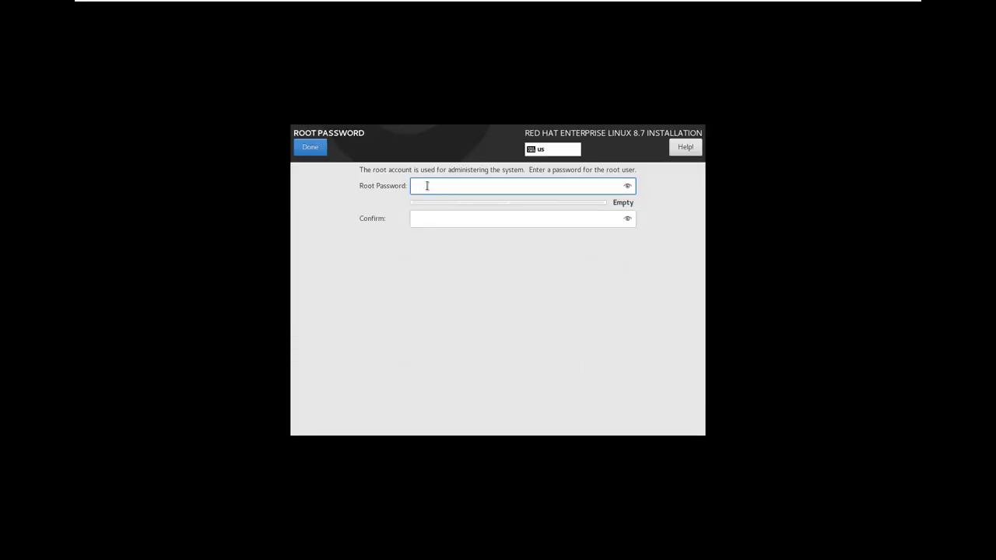
text(••••••••••)
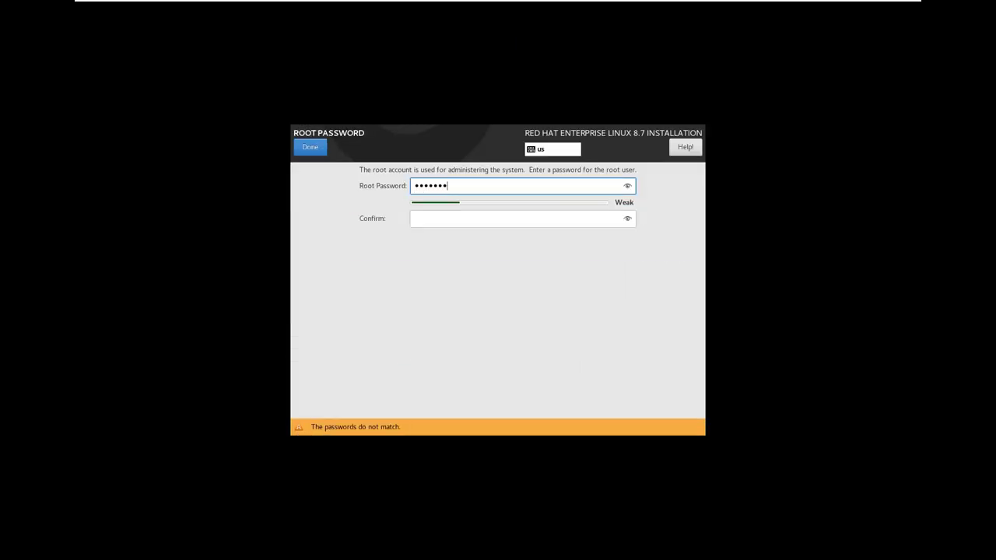
key(Tab)
text(••••••••••)
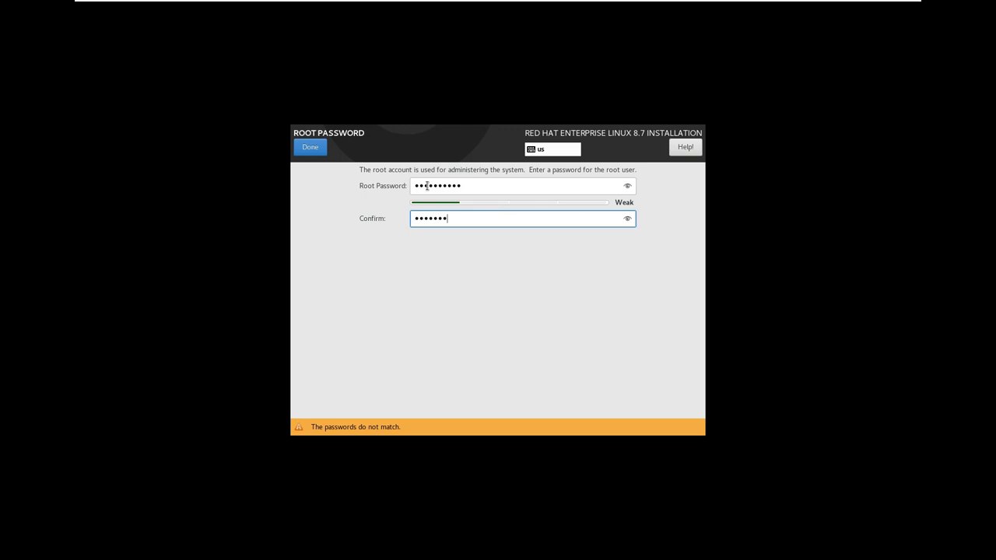
click(315, 151)
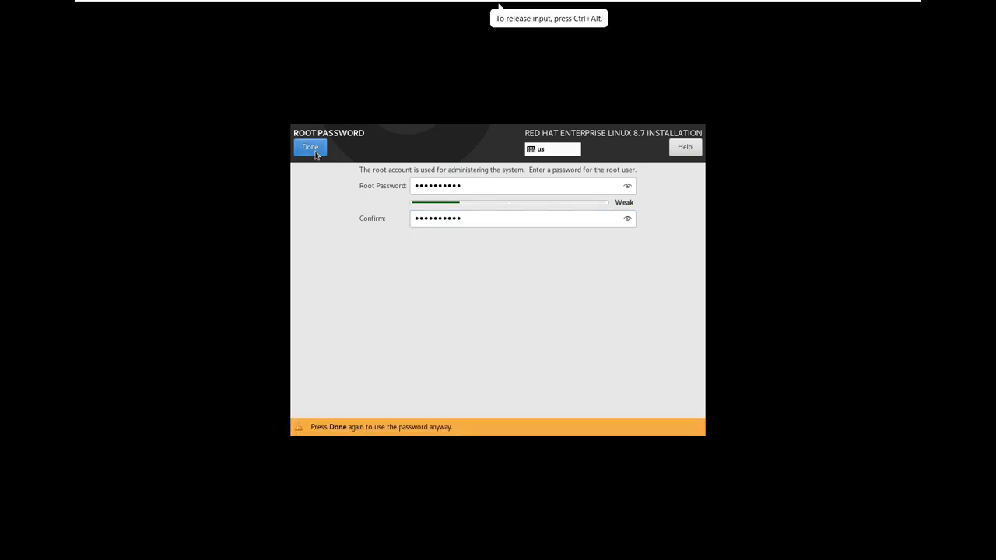
click(311, 149)
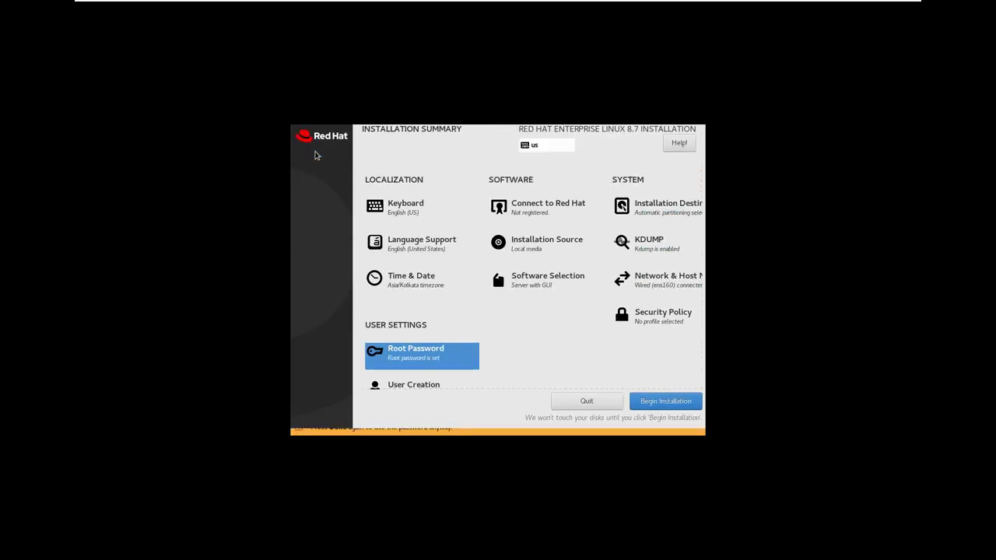
- Fill in the new user's full name and enter and confirm the user's password
click(408, 375)
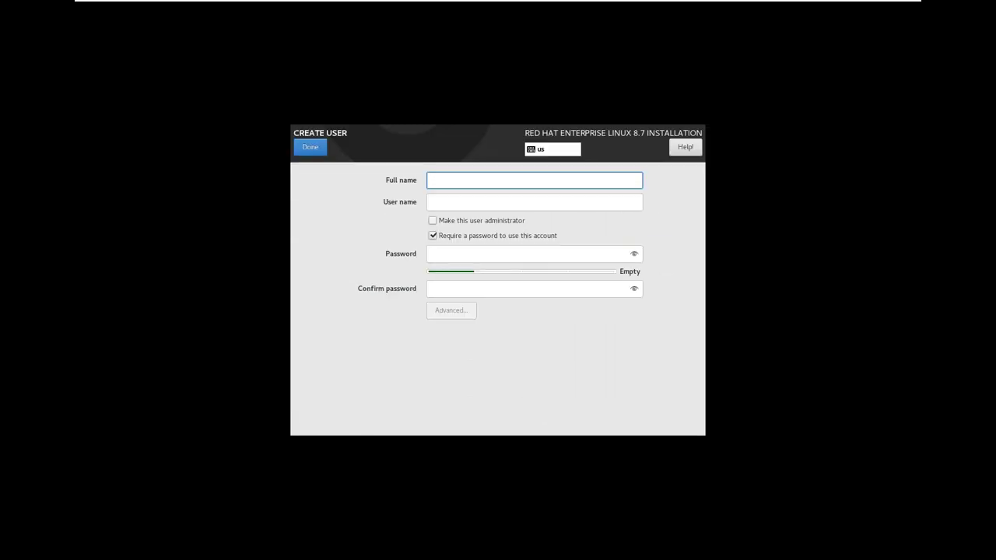
text(Nikh)
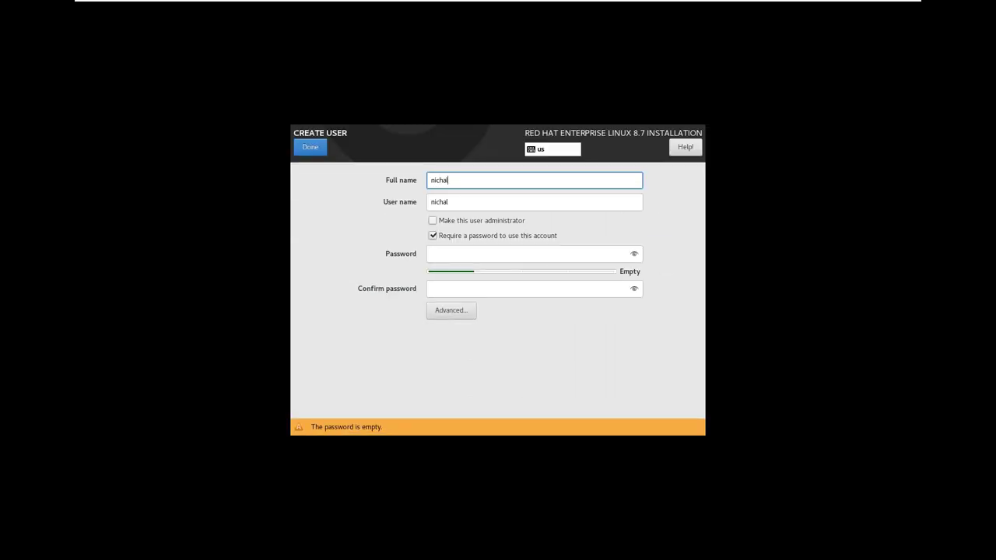
key(BackSpace)
key(BackSpace)
key(BackSpace)
key(BackSpace)
text(NischalTech)
click(452, 248)
text(•••••)
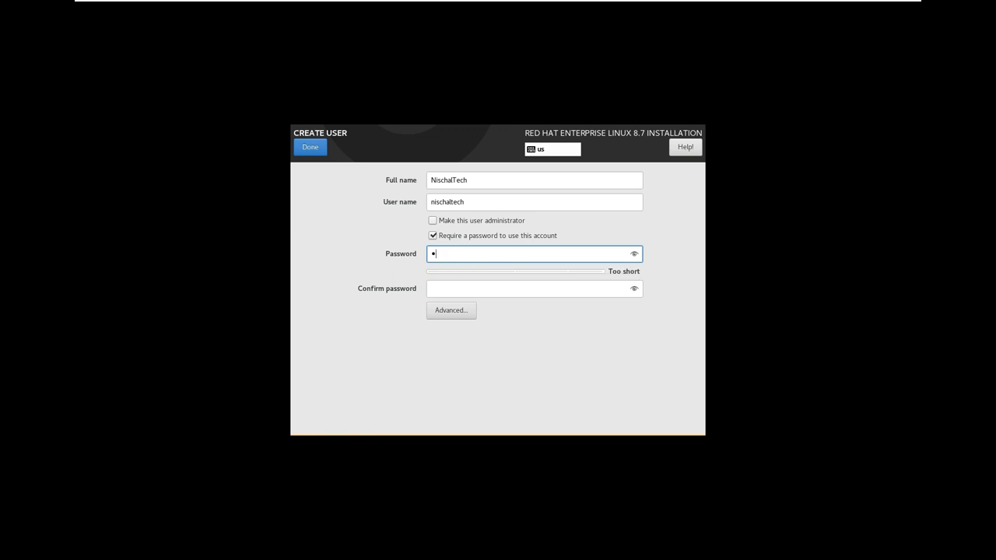
text(•••••)
key(Tab)
text(••••••)
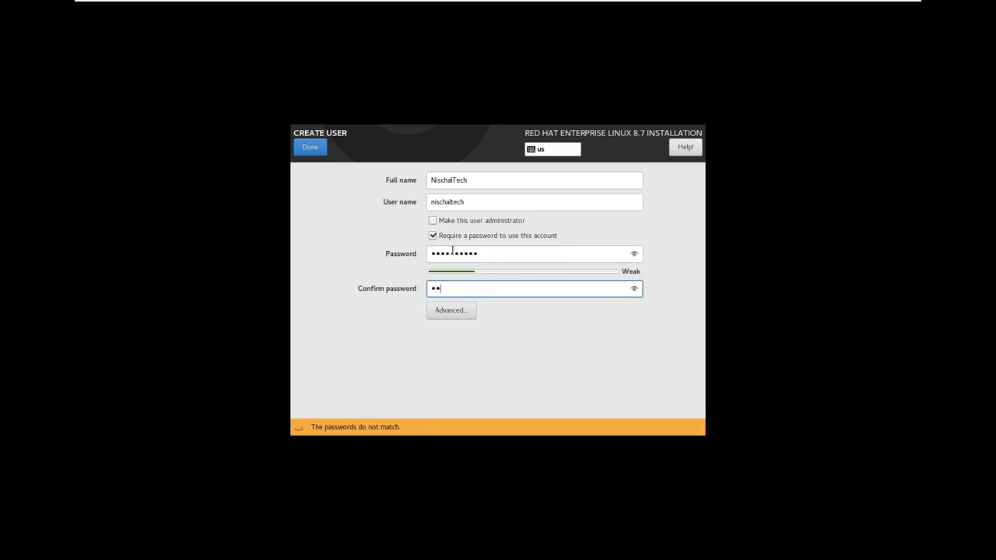
text(••••)
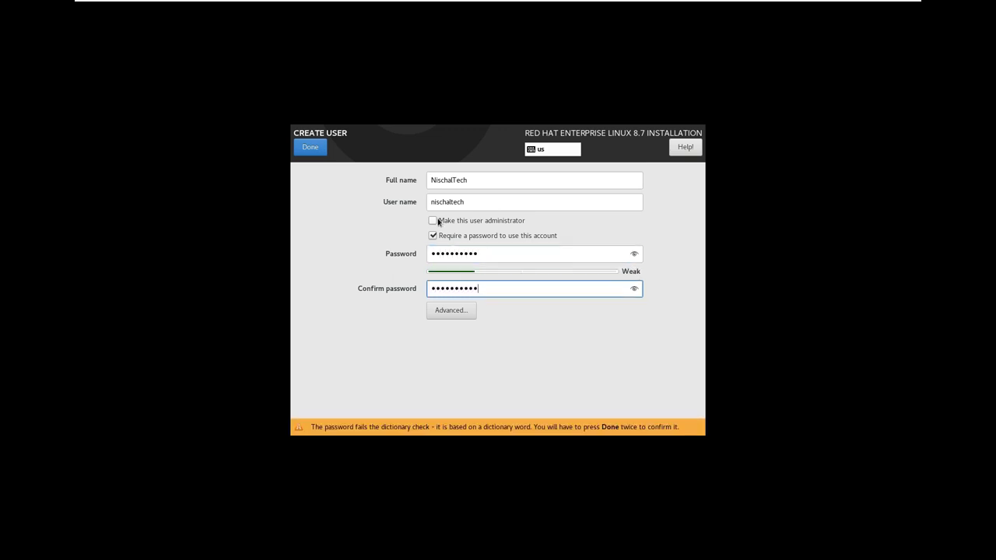
- Make the user an administrator and accept the weak user password
click(434, 222)
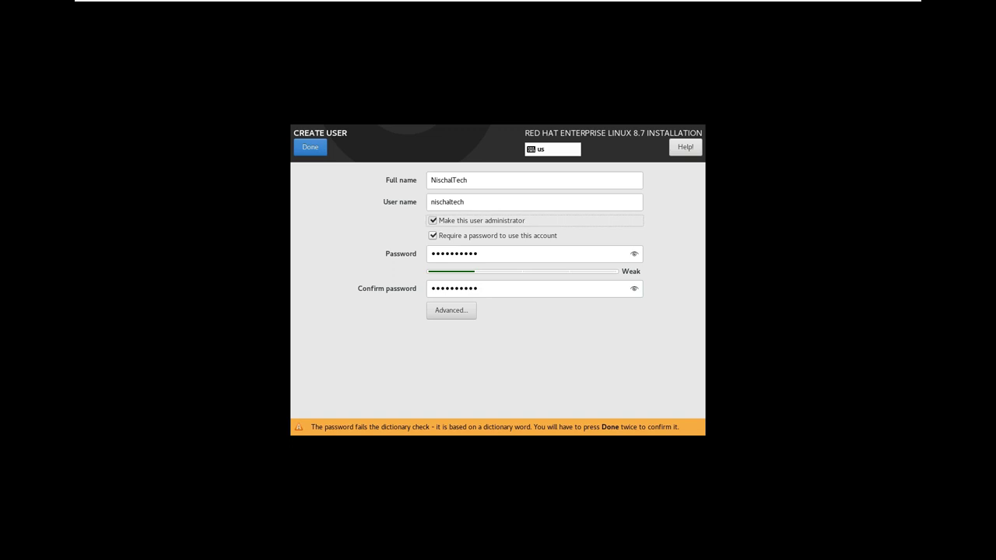
click(483, 222)
click(478, 223)
click(319, 148)
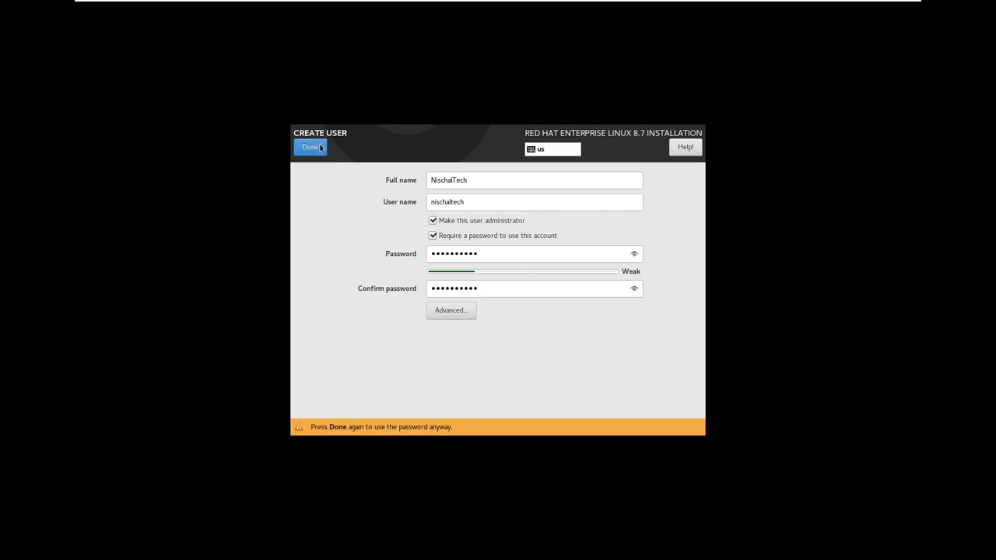
click(319, 147)
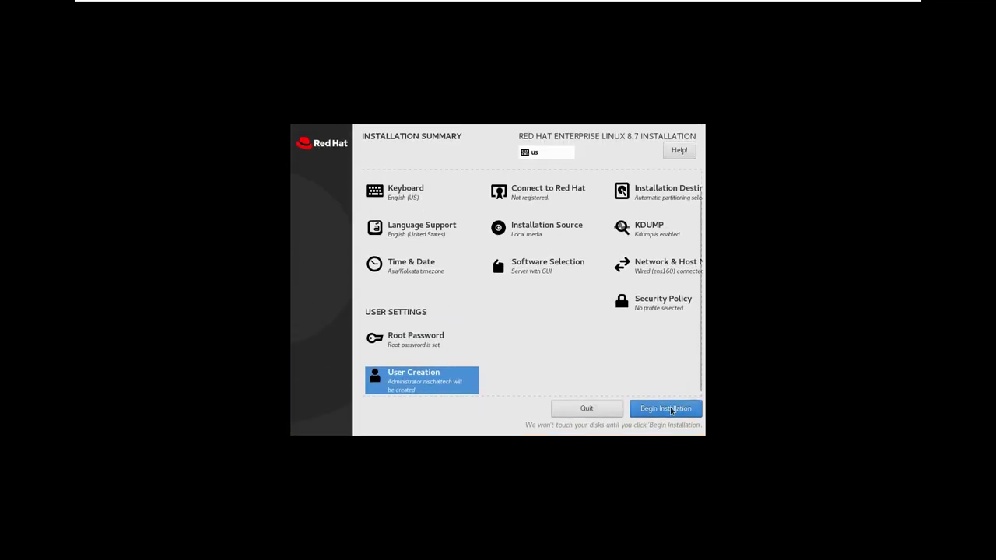
- Begin the installation and let it run until it reports Complete!
click(674, 415)
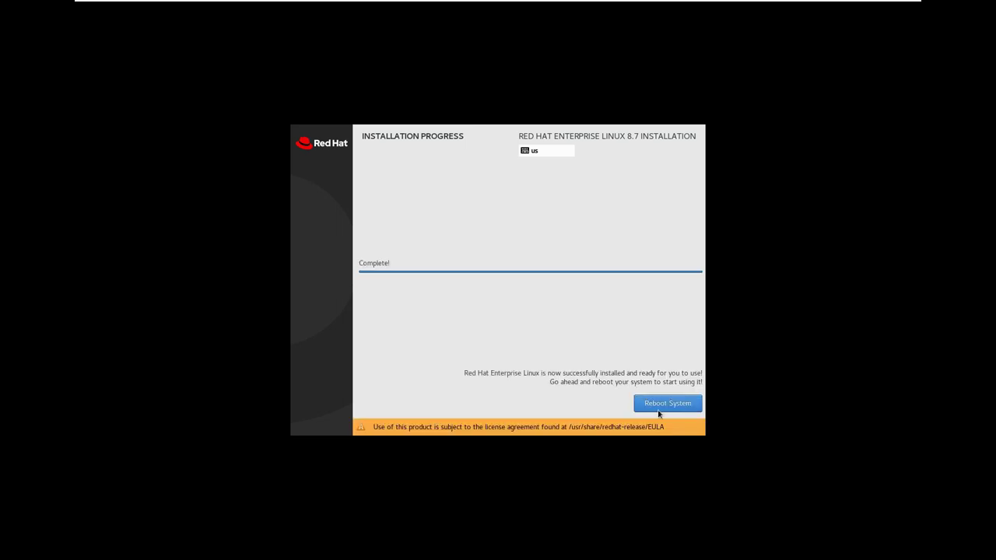
- Reboot and start the regular Red Hat Enterprise Linux entry from the GRUB menu
click(663, 404)
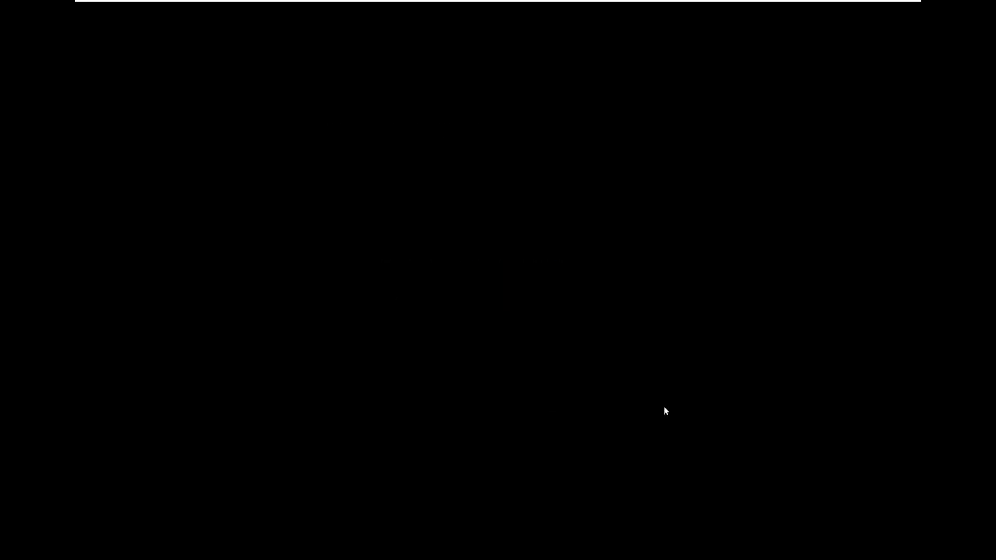
key(Down)
key(Up)
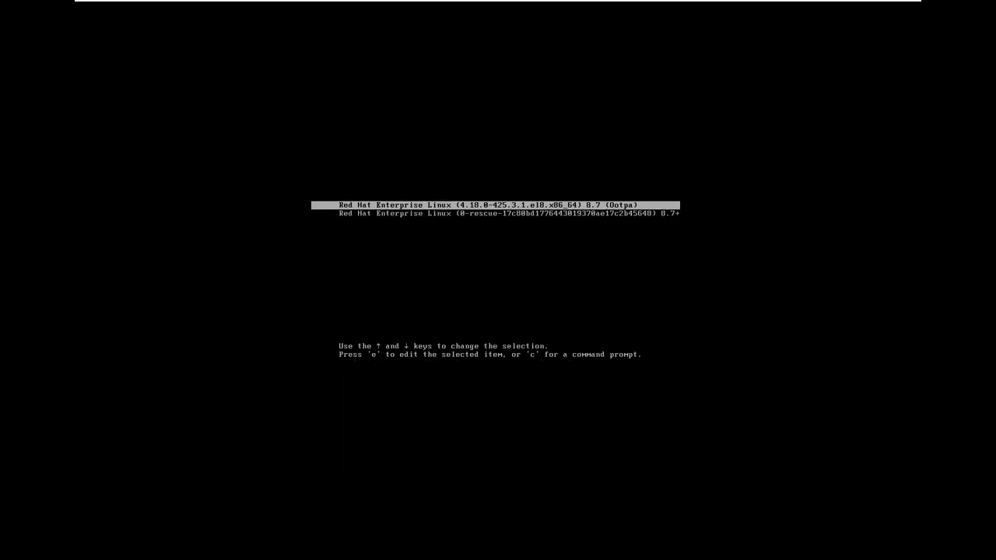
key(Return)
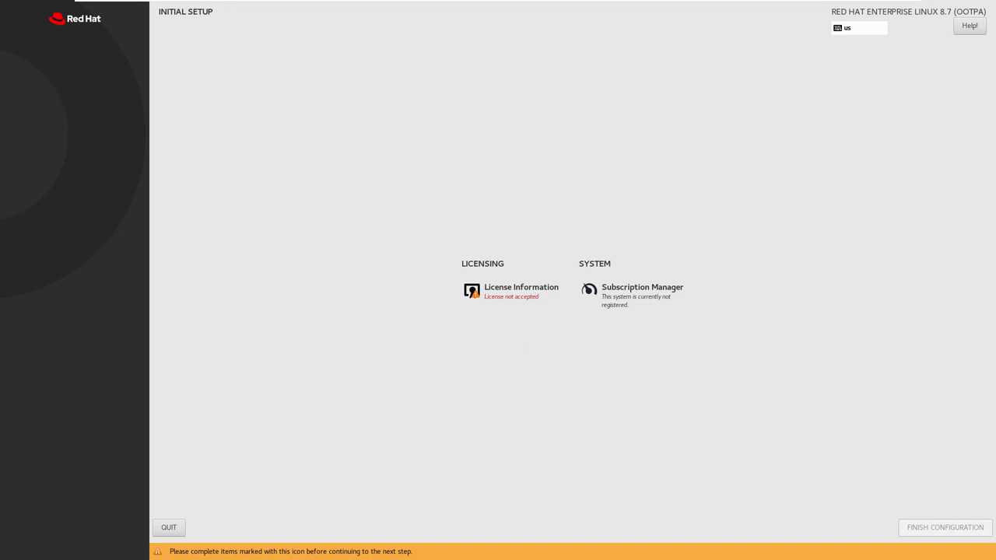
- Accept the license agreement in License Information and finish the Initial Setup configuration
click(512, 297)
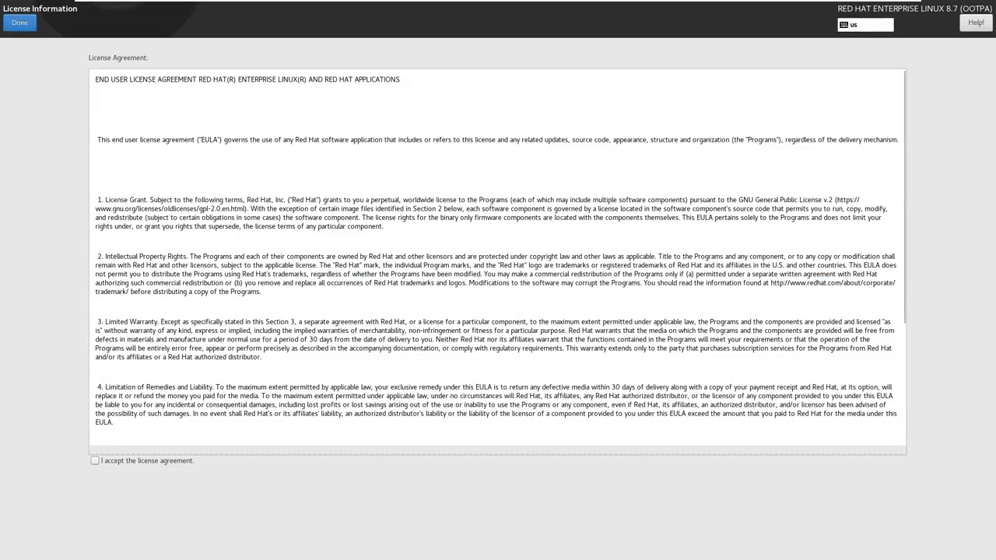
click(95, 462)
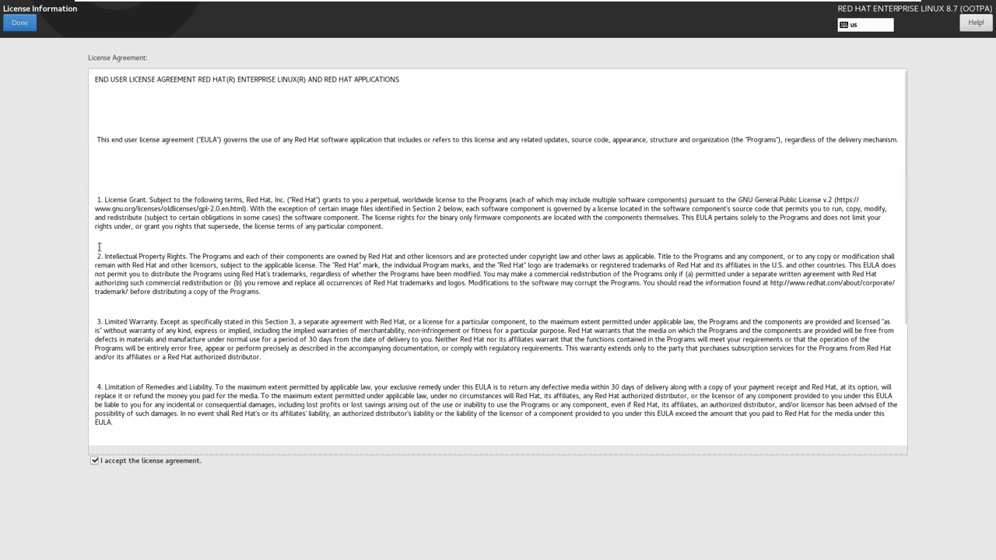
click(21, 28)
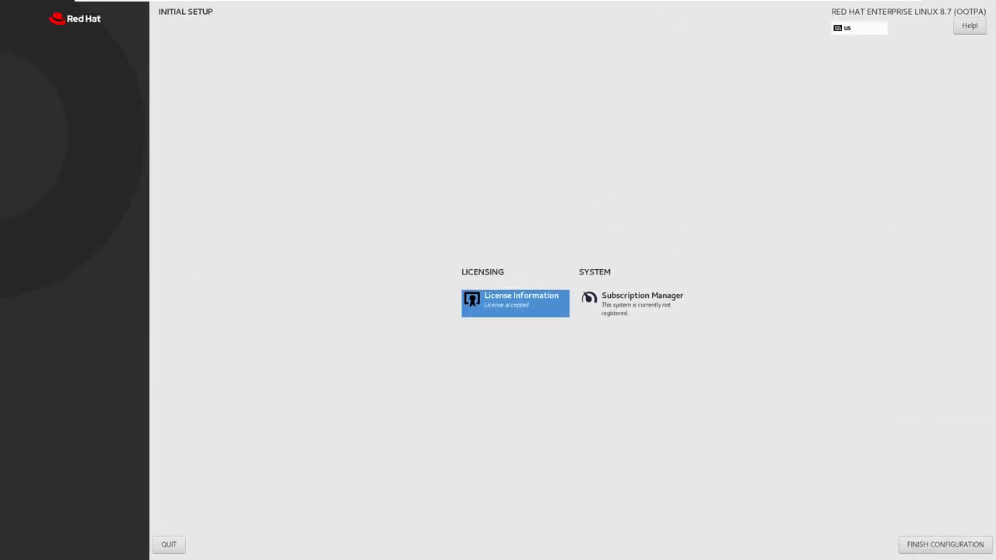
click(926, 547)
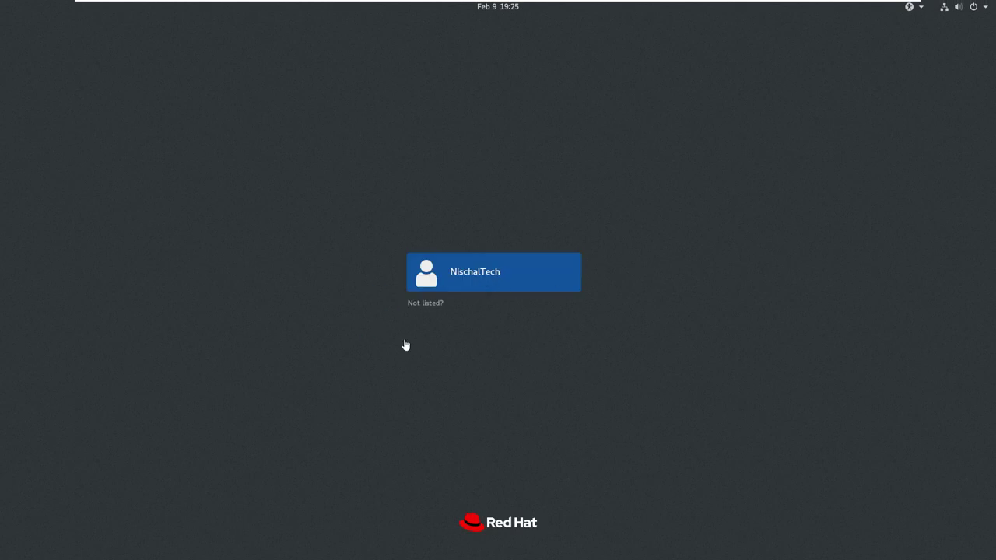
- Log in through 'Not listed?' with username root and the root password
click(425, 303)
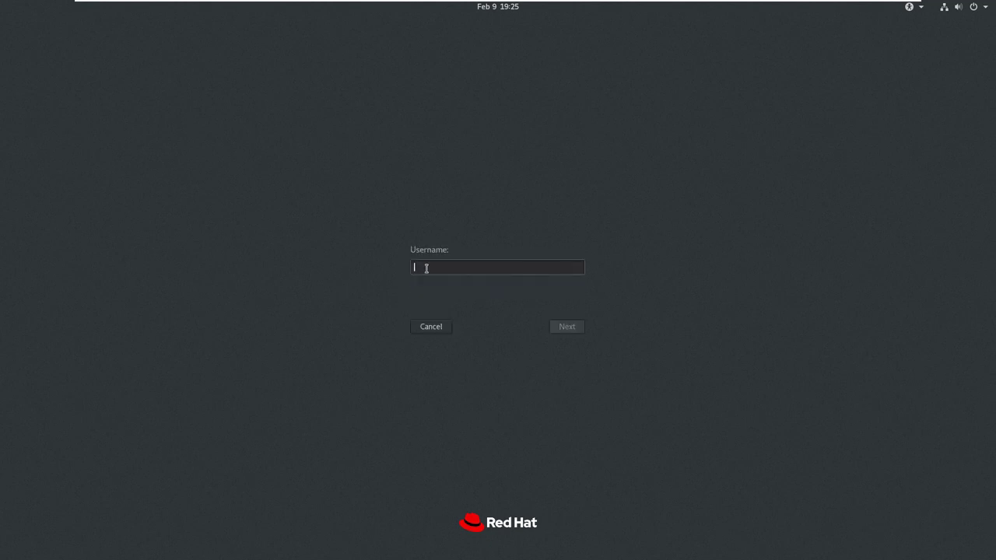
text(root)
key(Return)
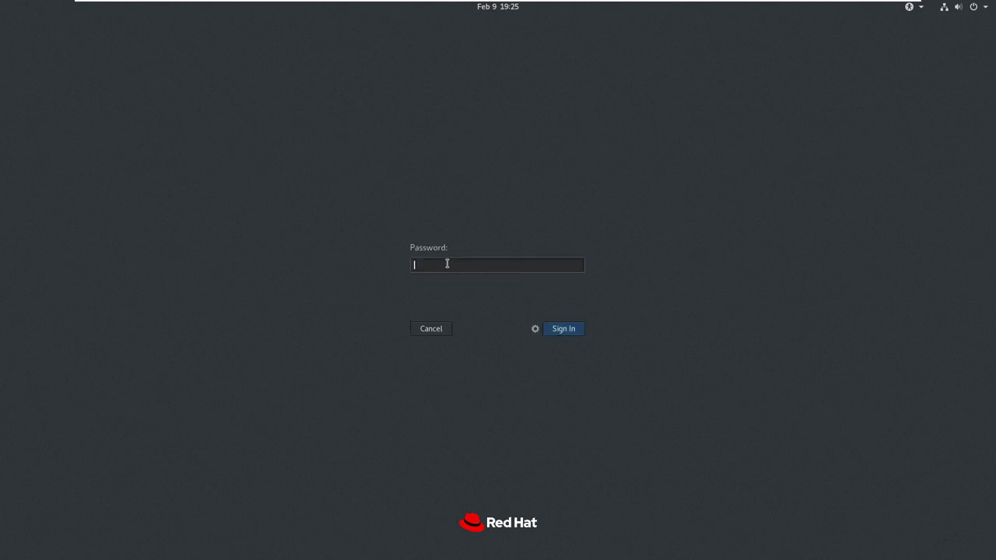
text(redhat1234)
key(Return)
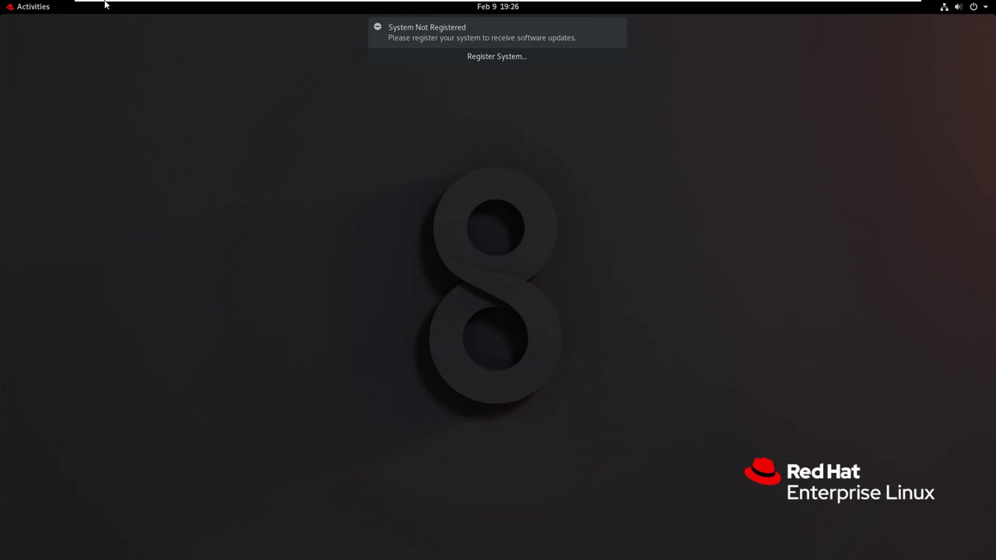
- Accept defaults for Welcome, Typing, Privacy and Online Accounts, then close the Getting Started help
click(30, 14)
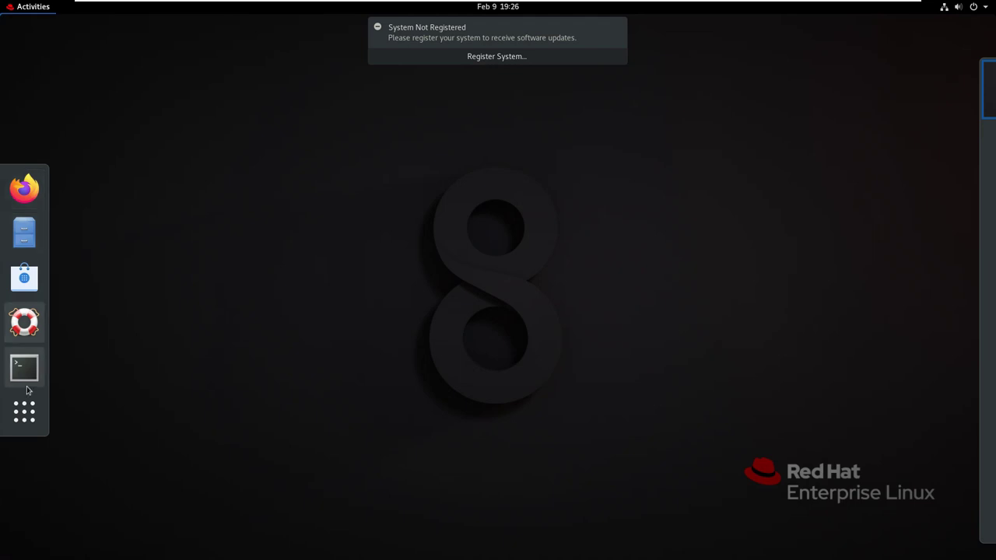
click(133, 158)
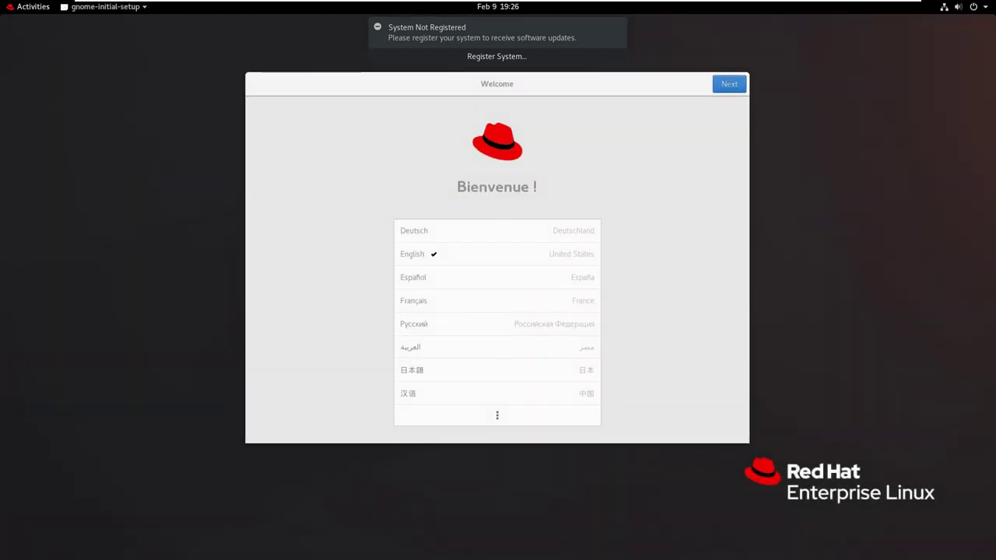
click(728, 86)
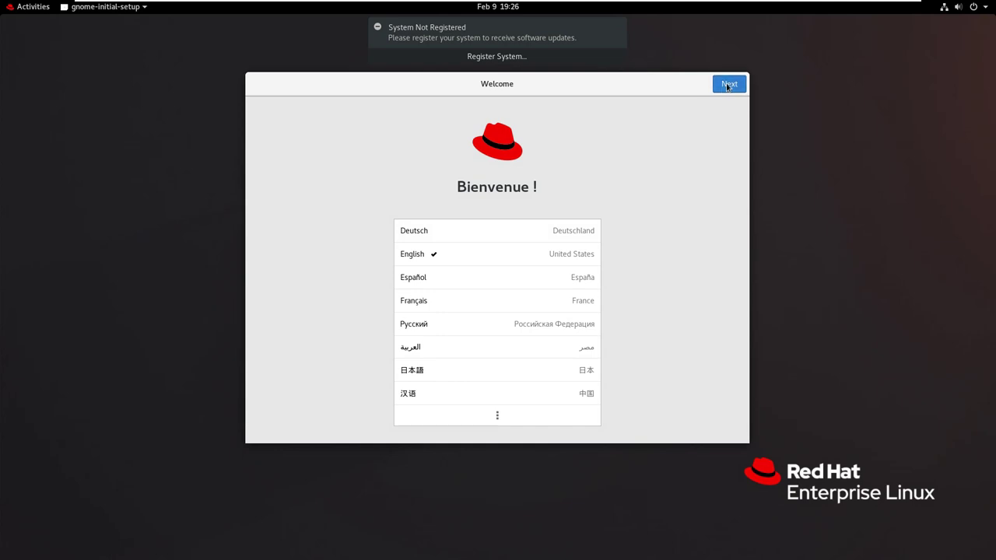
click(728, 85)
click(727, 86)
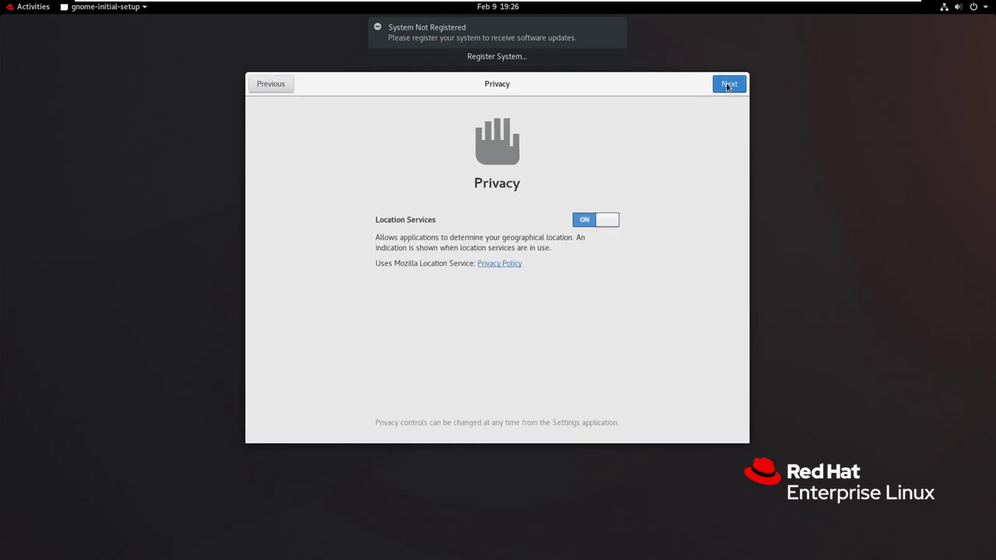
click(728, 85)
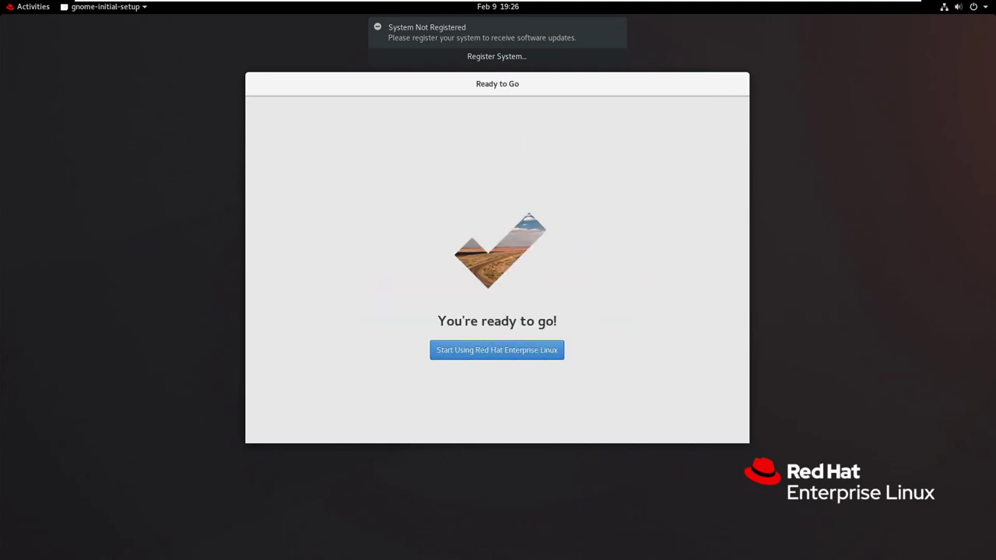
click(521, 356)
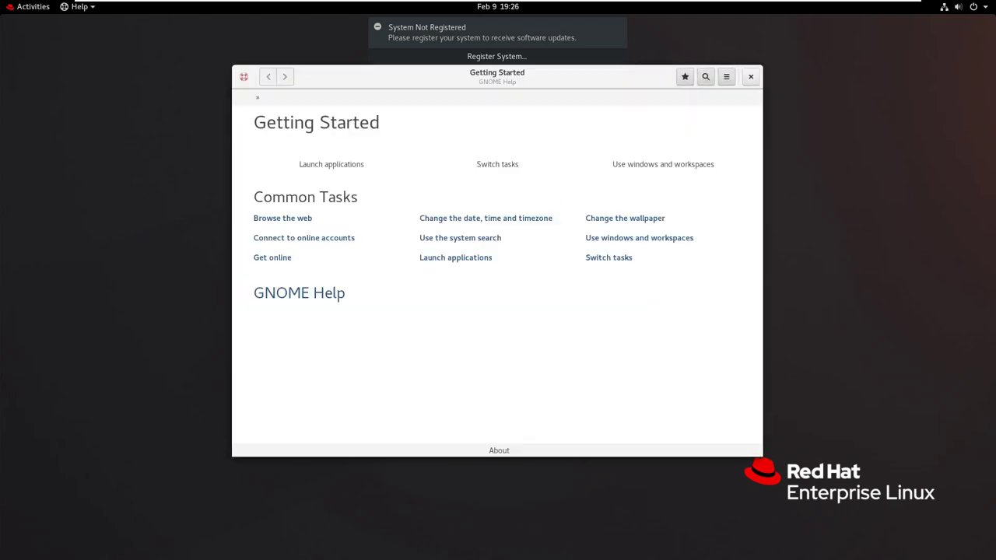
click(752, 77)
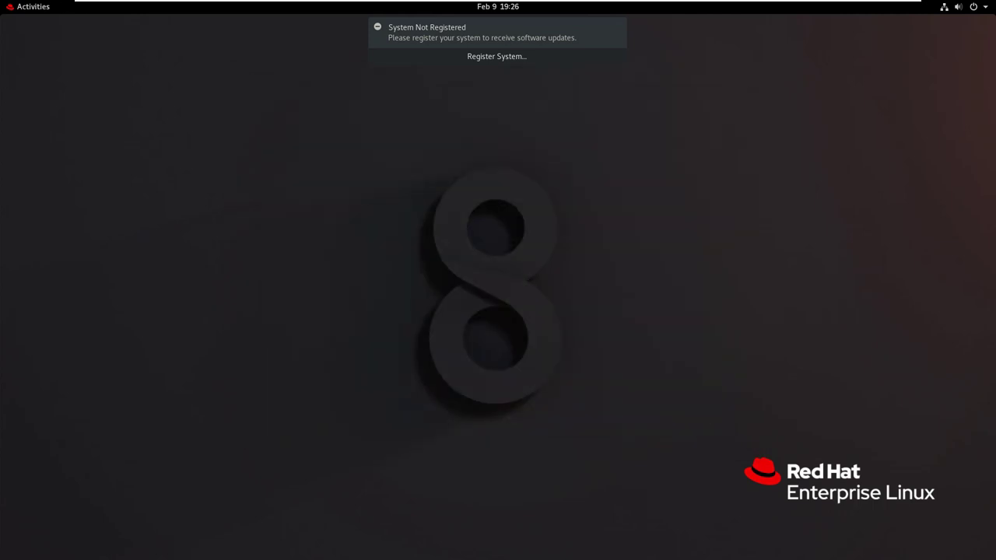